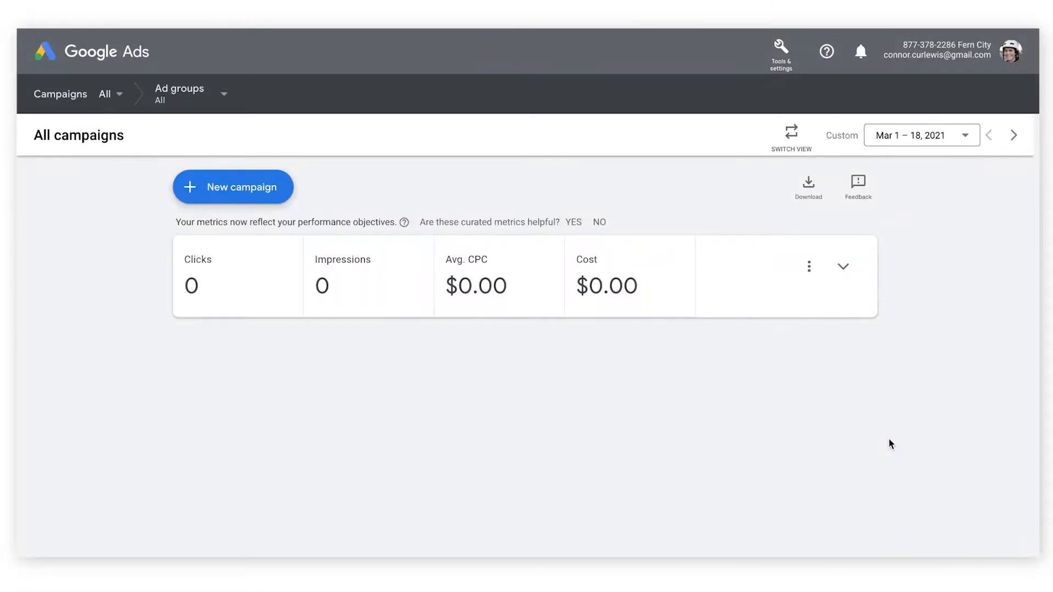
Start a new campaign and choose Sales as its goal.
{"action": "left_click", "coordinate": [247, 193]}
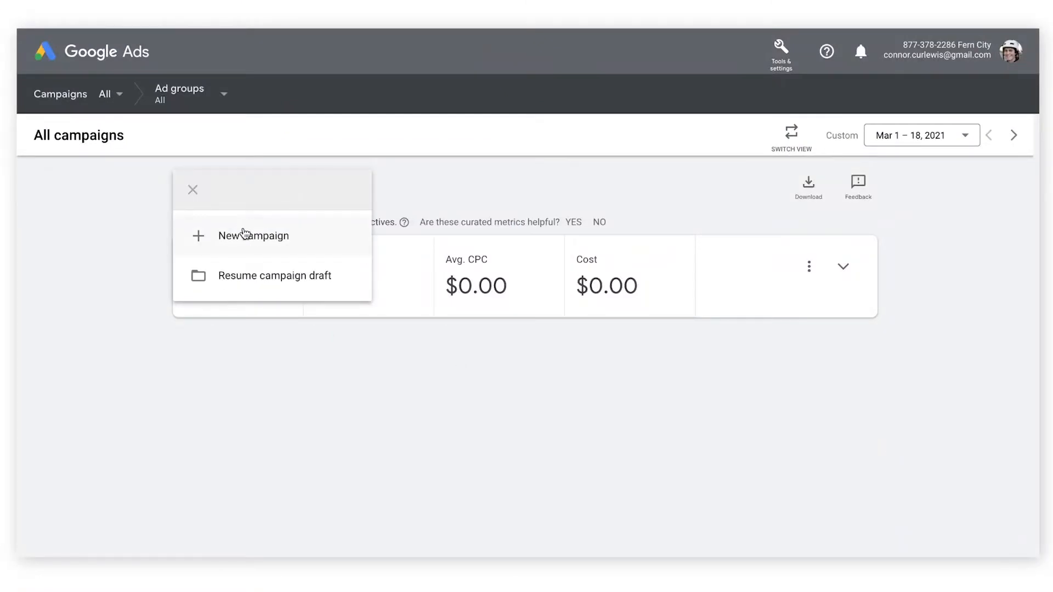
{"action": "left_click", "coordinate": [246, 235]}
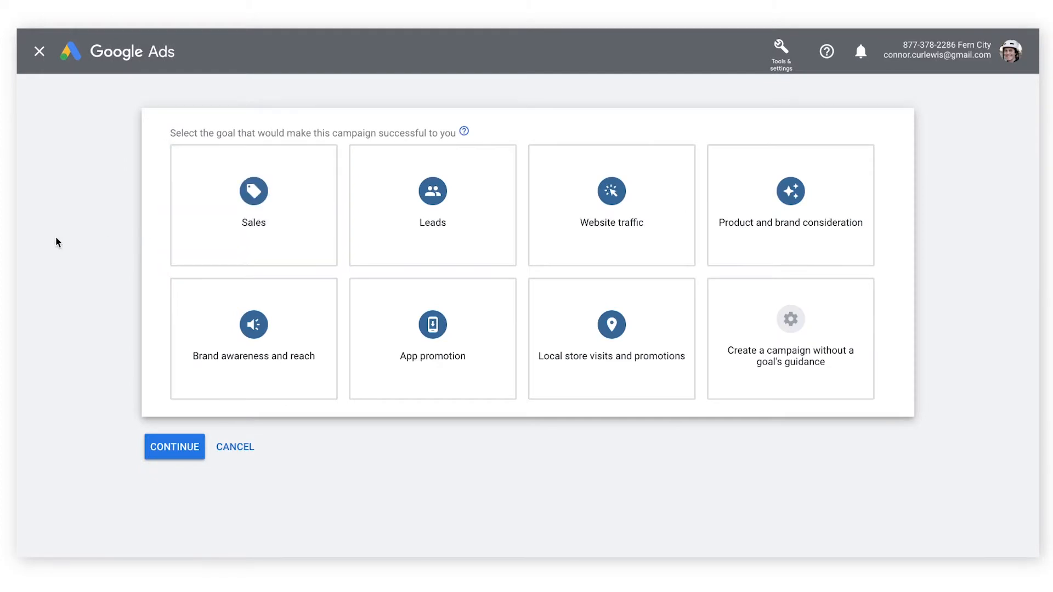
{"action": "left_click", "coordinate": [292, 226]}
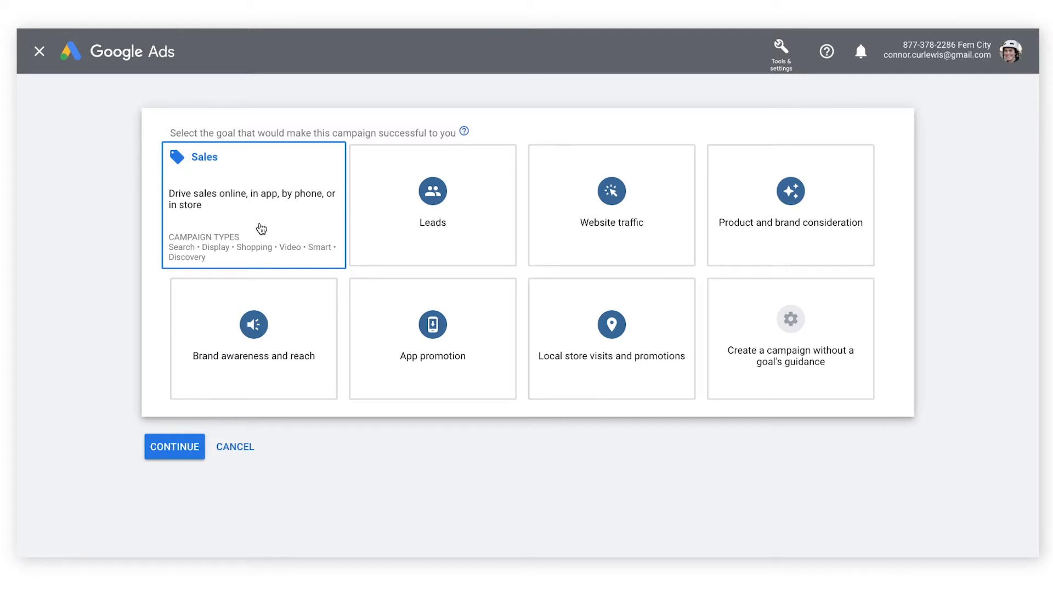
{"action": "left_click", "coordinate": [470, 228]}
{"action": "left_click", "coordinate": [785, 252]}
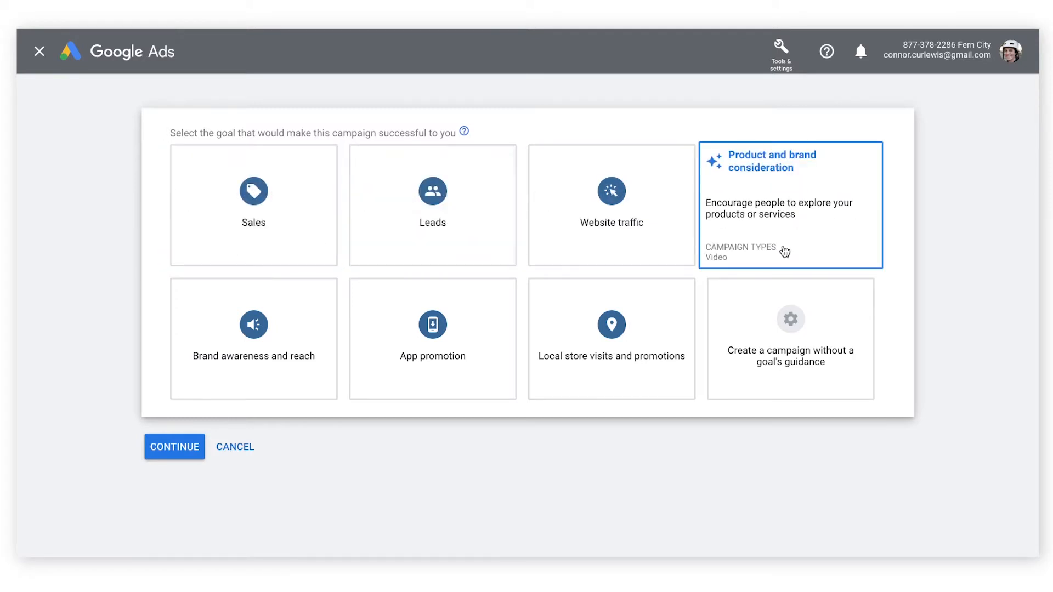
{"action": "left_click", "coordinate": [185, 173]}
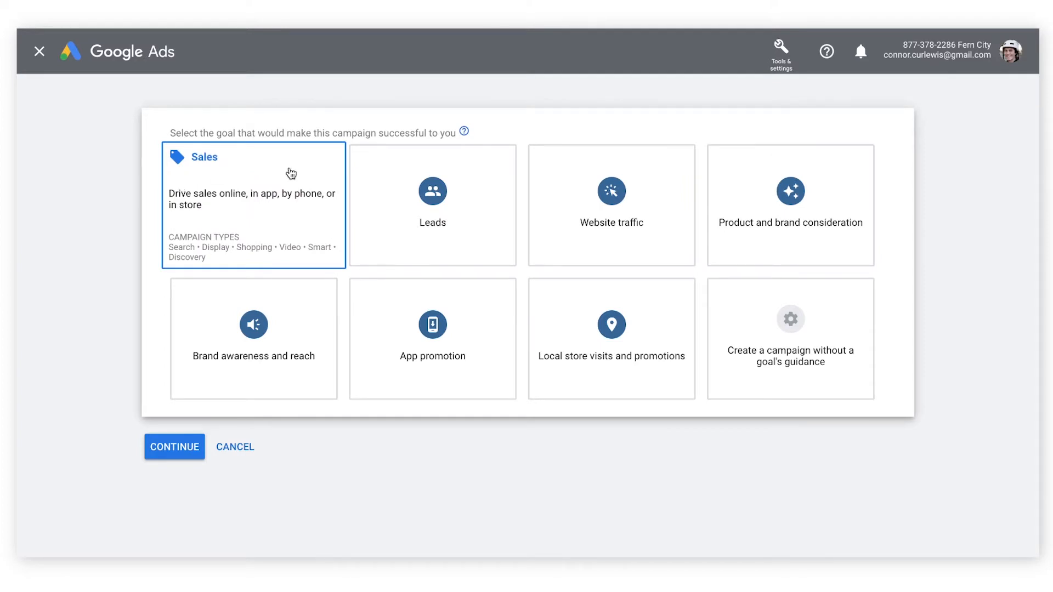
Choose Search as the campaign type.
{"action": "scroll", "coordinate": [247, 170], "scroll_direction": "down", "scroll_amount": 4}
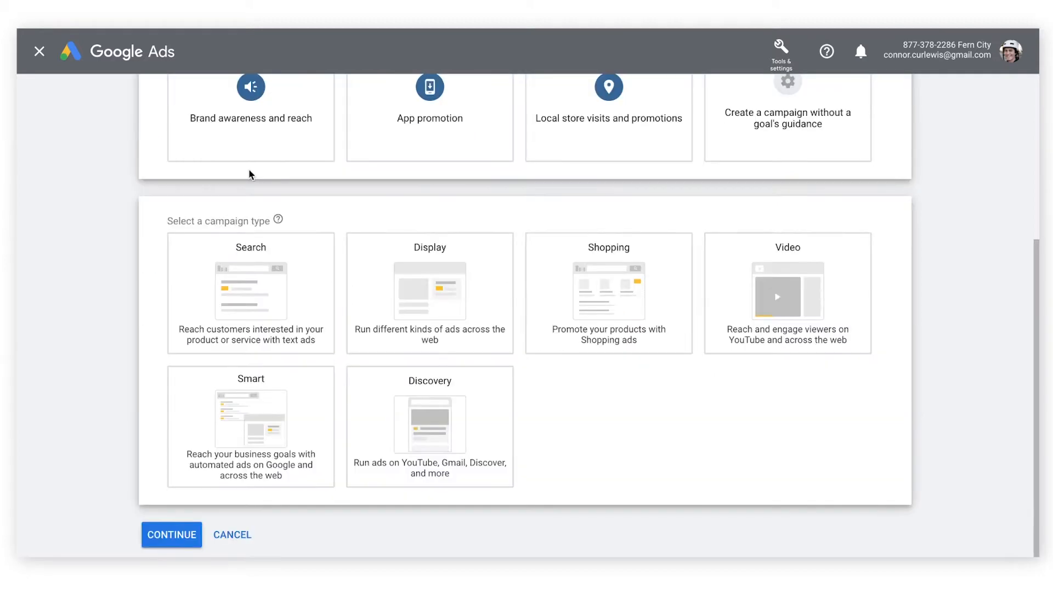
{"action": "left_click", "coordinate": [305, 260]}
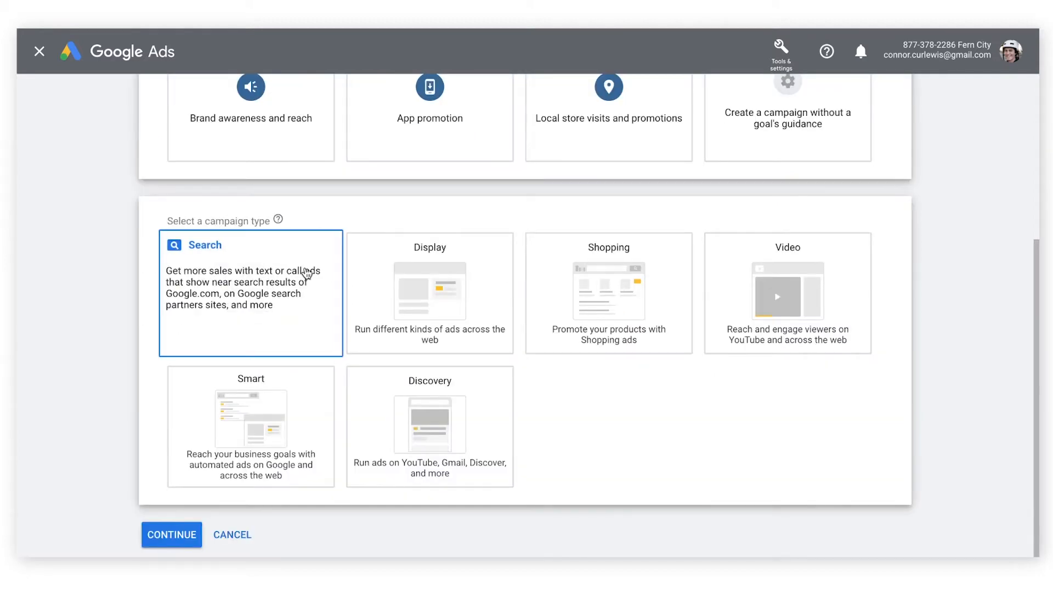
{"action": "left_click", "coordinate": [313, 328]}
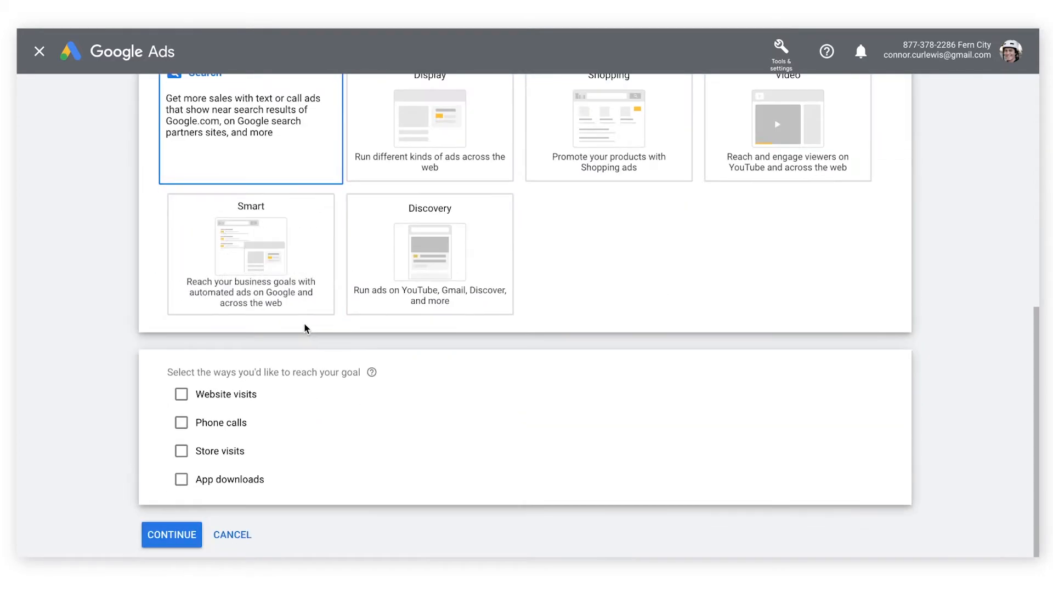
Choose website visits as the way to reach the goal, with debutify.com as the business website.
{"action": "left_click", "coordinate": [181, 394]}
{"action": "left_click", "coordinate": [291, 427]}
{"action": "type", "text": "debutify.com"}
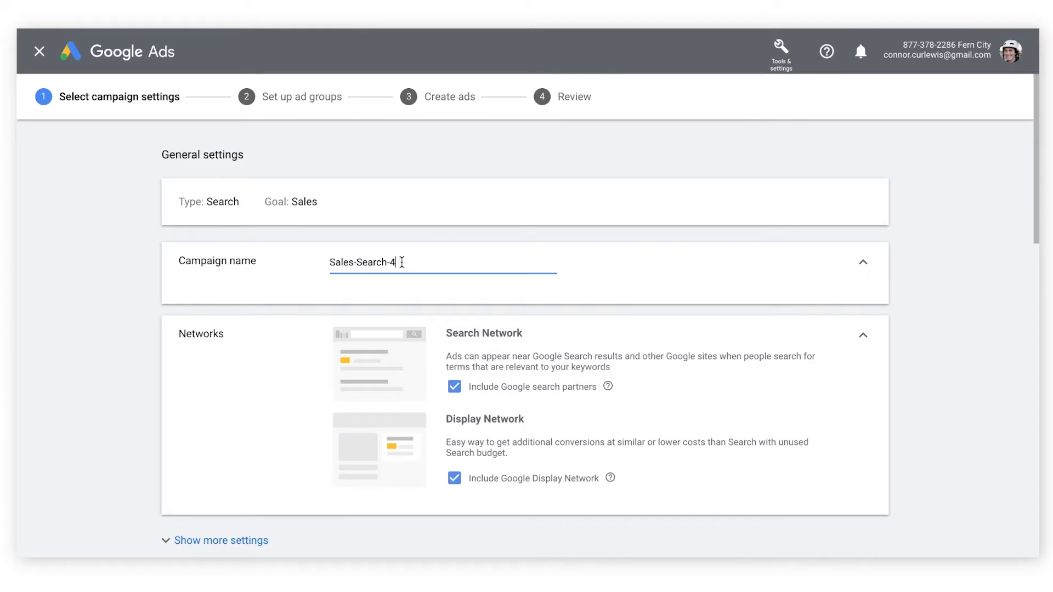
Rename the campaign as Sales-Search-Debutify.
{"action": "key", "text": "BackSpace"}
{"action": "type", "text": "Debutify"}
{"action": "left_click", "coordinate": [136, 276]}
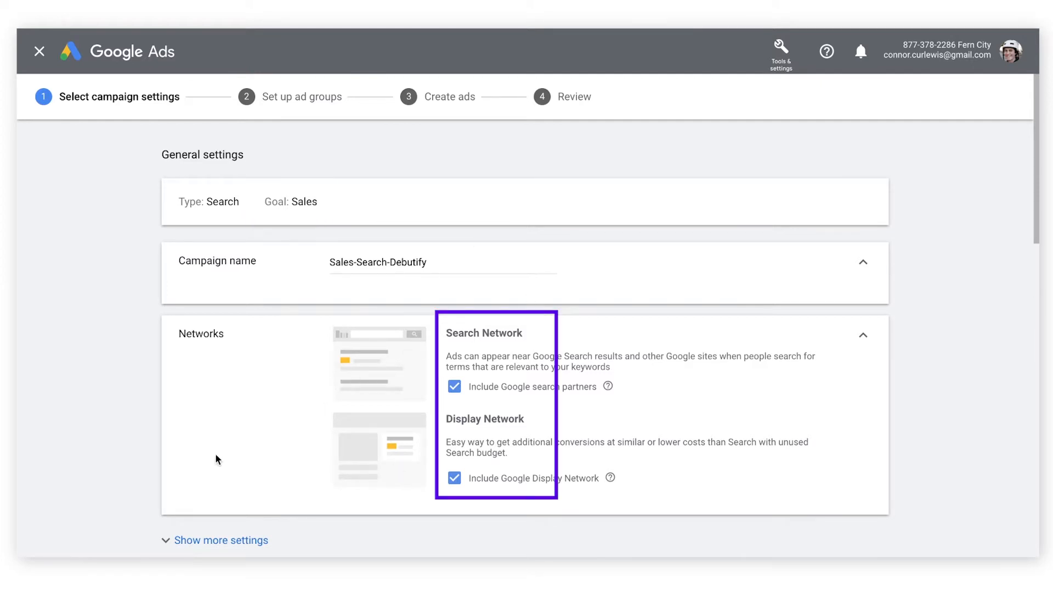
Target Canada, the United Kingdom and the United States, limited to people in or regularly in those locations.
{"action": "scroll", "coordinate": [107, 449], "scroll_direction": "down", "scroll_amount": 8}
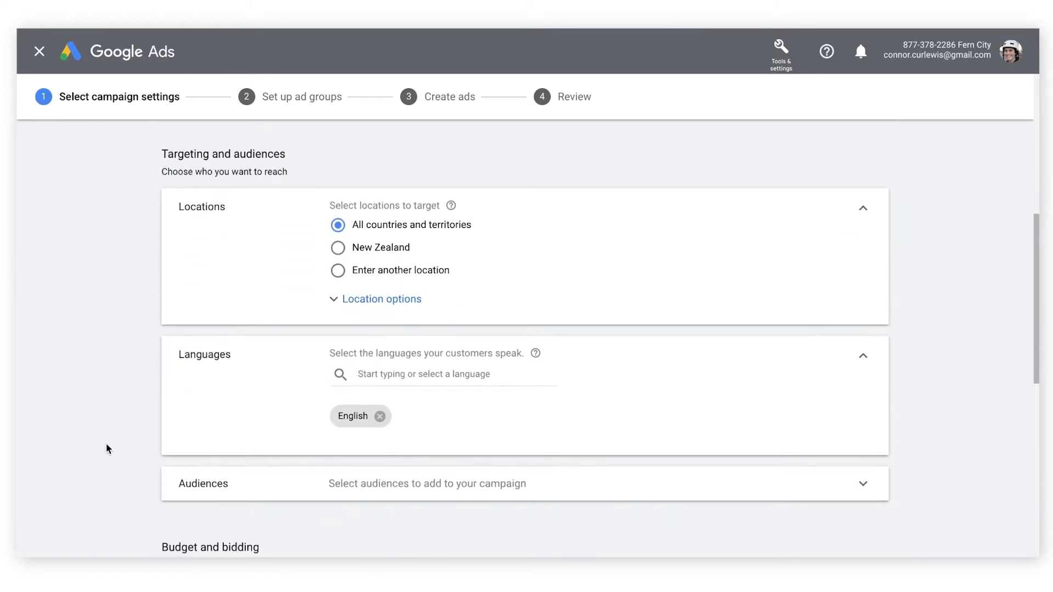
{"action": "left_click", "coordinate": [338, 271]}
{"action": "type", "text": "canada"}
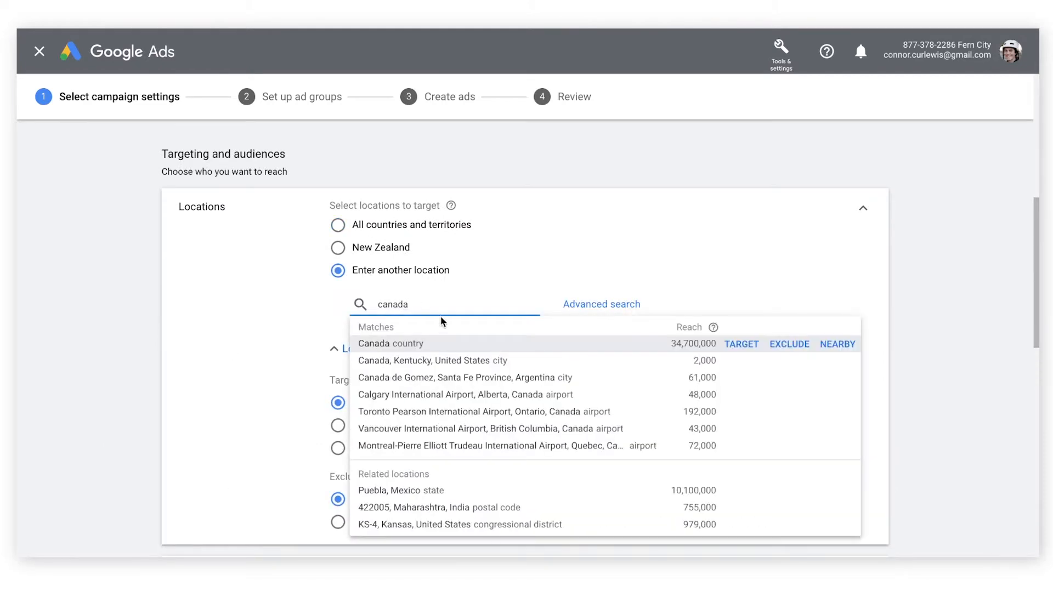
{"action": "left_click", "coordinate": [446, 344]}
{"action": "left_click", "coordinate": [444, 363]}
{"action": "type", "text": "usa"}
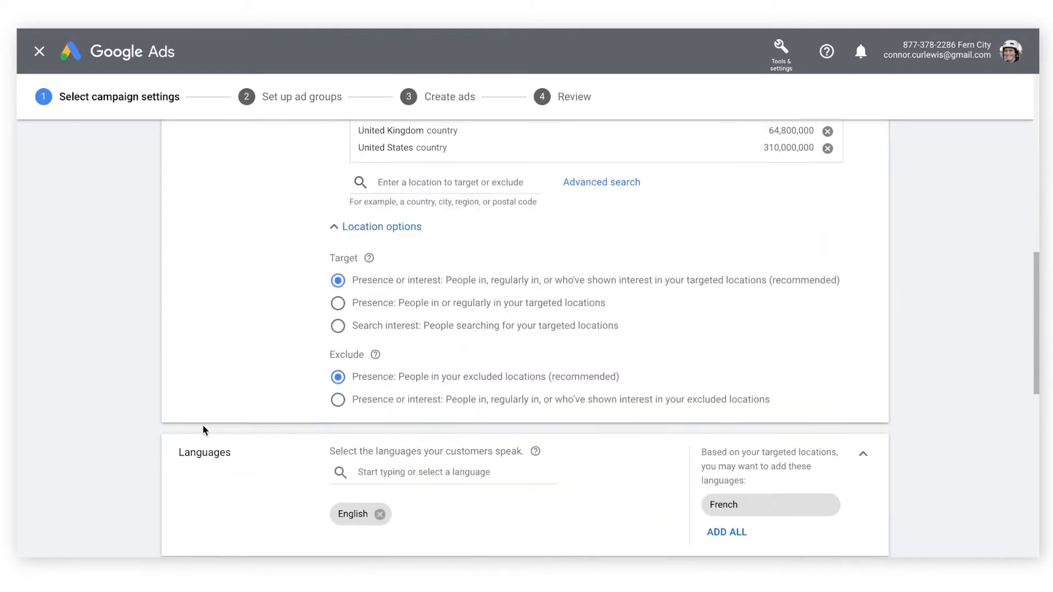
{"action": "left_click", "coordinate": [338, 304]}
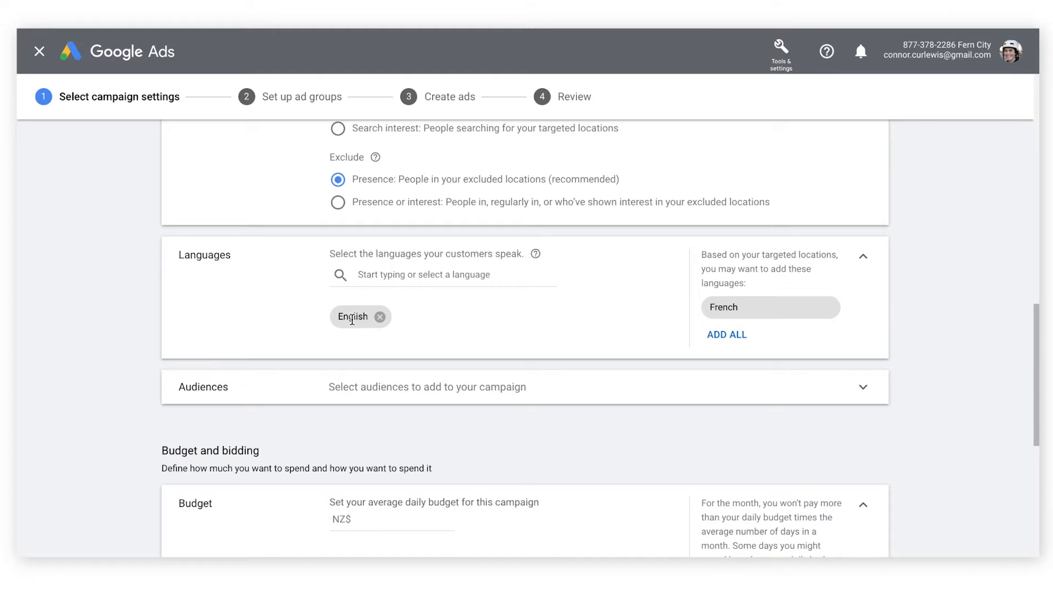
Look through the customer languages available for the campaign.
{"action": "left_click", "coordinate": [390, 276]}
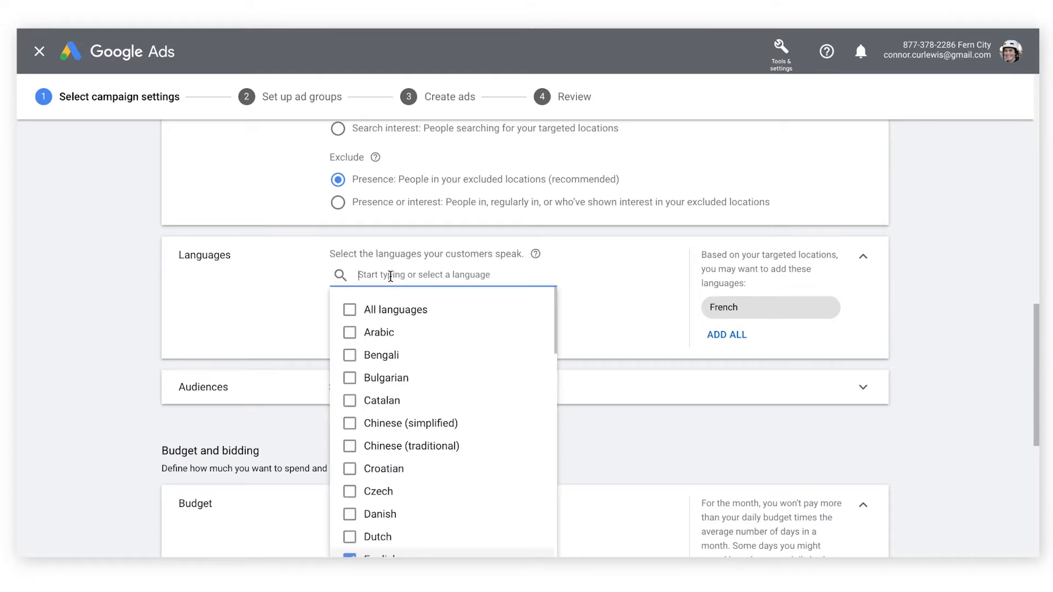
{"action": "left_click", "coordinate": [240, 316]}
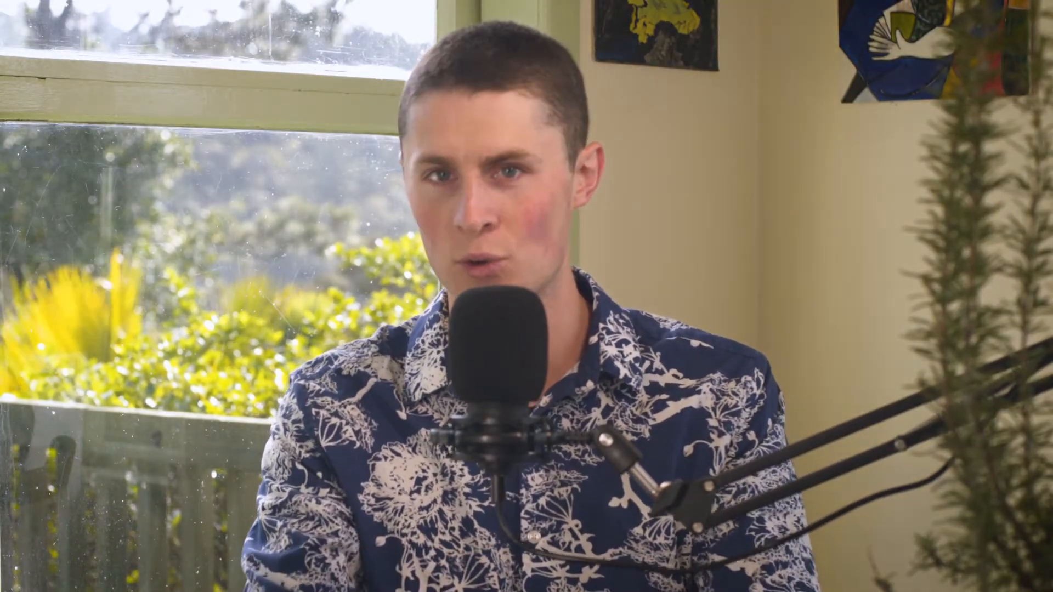
Add the Charitable Donors & Volunteers and Business Professionals audiences to the campaign.
{"action": "scroll", "coordinate": [103, 334], "scroll_direction": "down", "scroll_amount": 2}
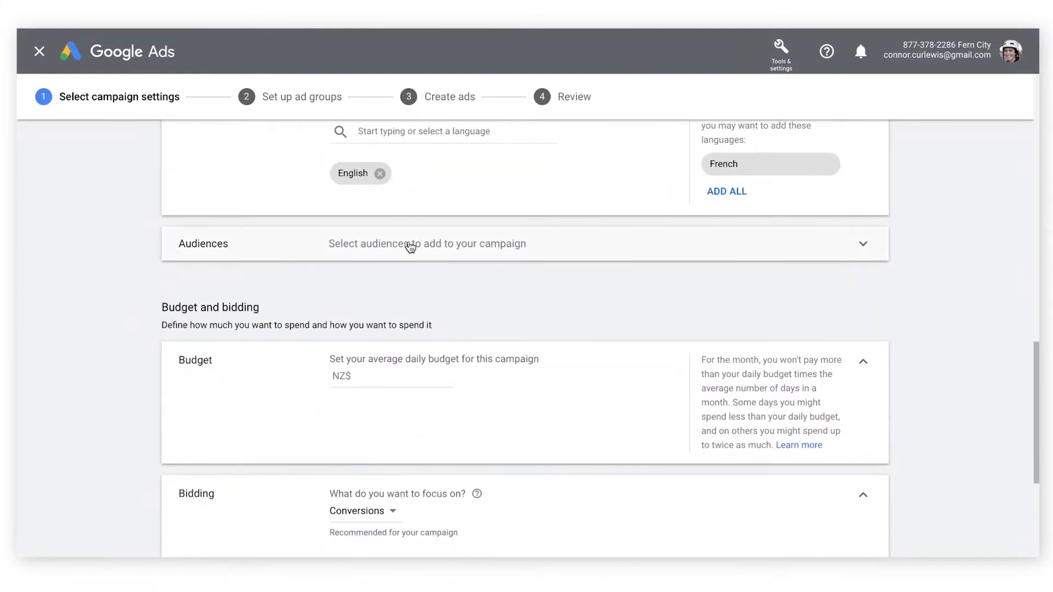
{"action": "left_click", "coordinate": [410, 246]}
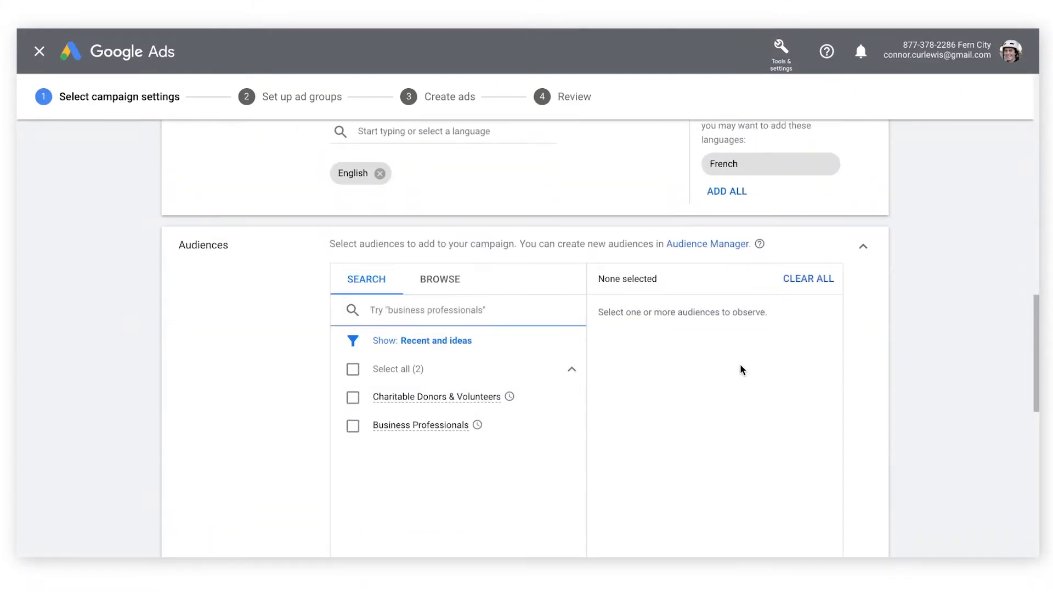
{"action": "left_click", "coordinate": [353, 398]}
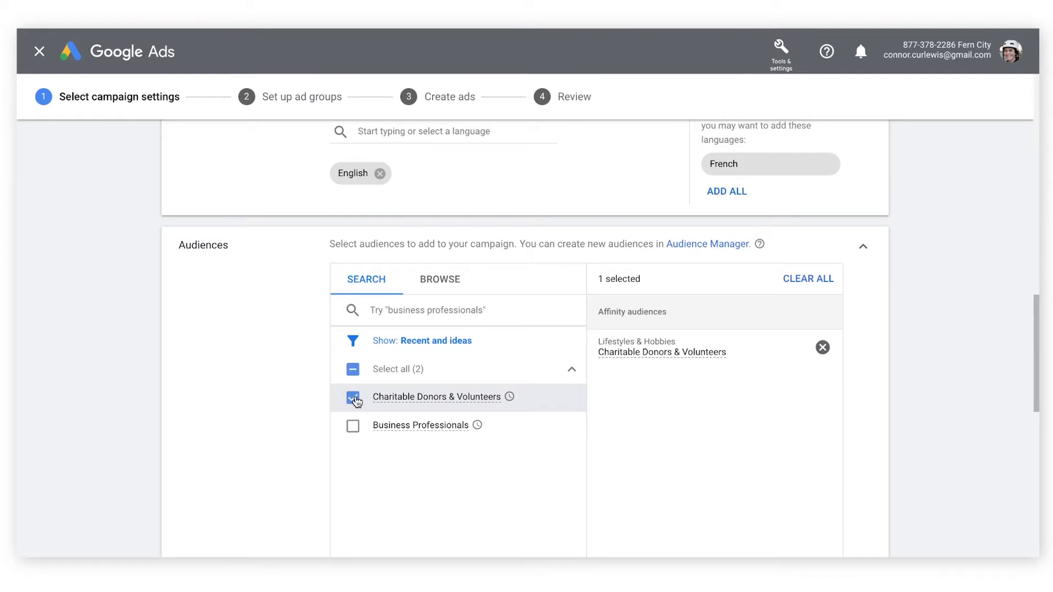
{"action": "left_click", "coordinate": [354, 426]}
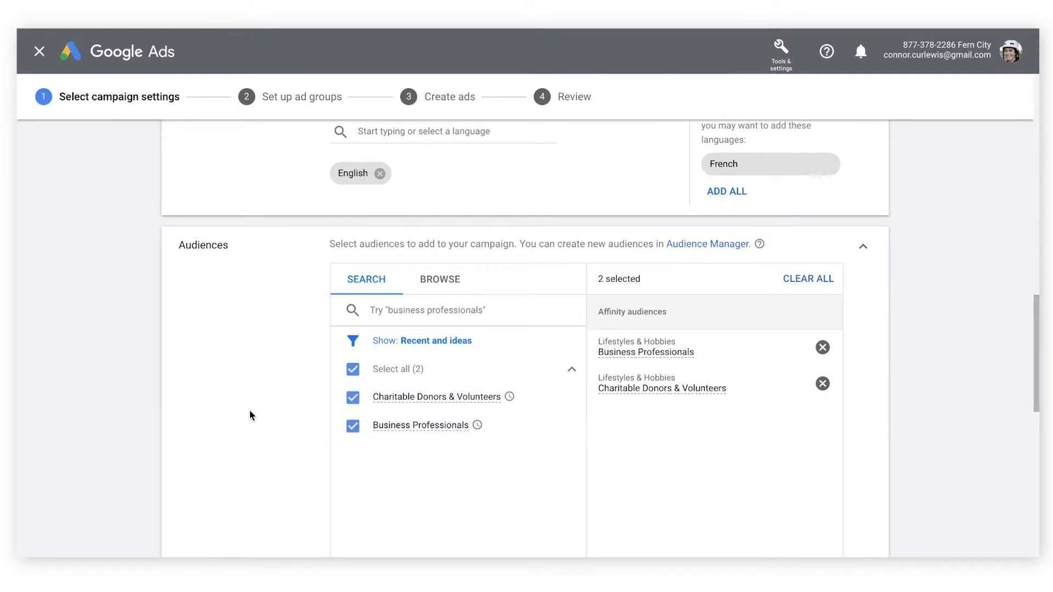
{"action": "left_click", "coordinate": [416, 317]}
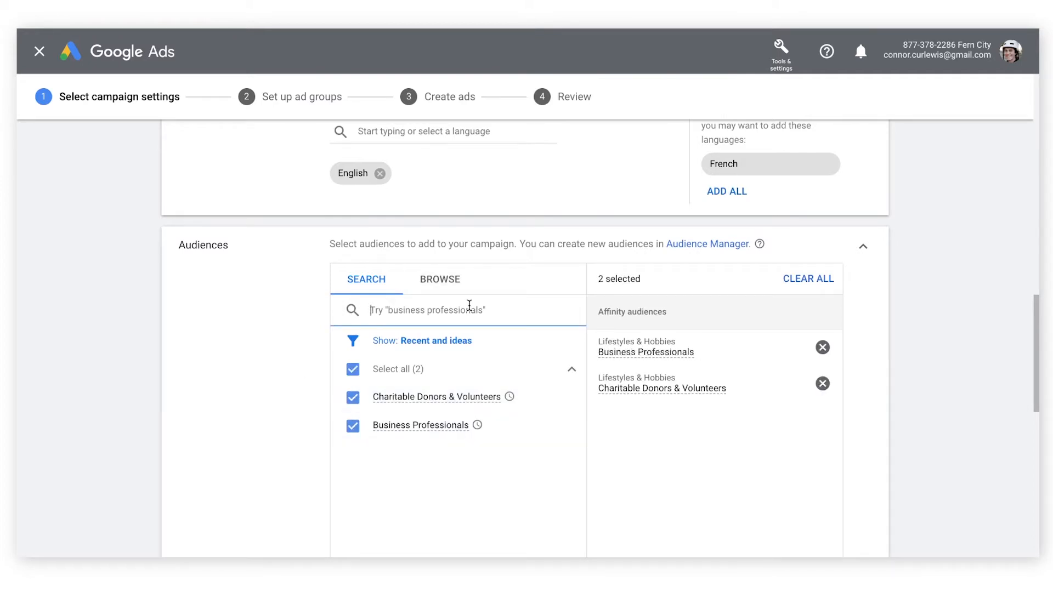
{"action": "left_click", "coordinate": [232, 322]}
Set the campaign's average daily budget to NZ$0.20.
{"action": "scroll", "coordinate": [233, 326], "scroll_direction": "down", "scroll_amount": 4}
{"action": "scroll", "coordinate": [233, 327], "scroll_direction": "down", "scroll_amount": 3}
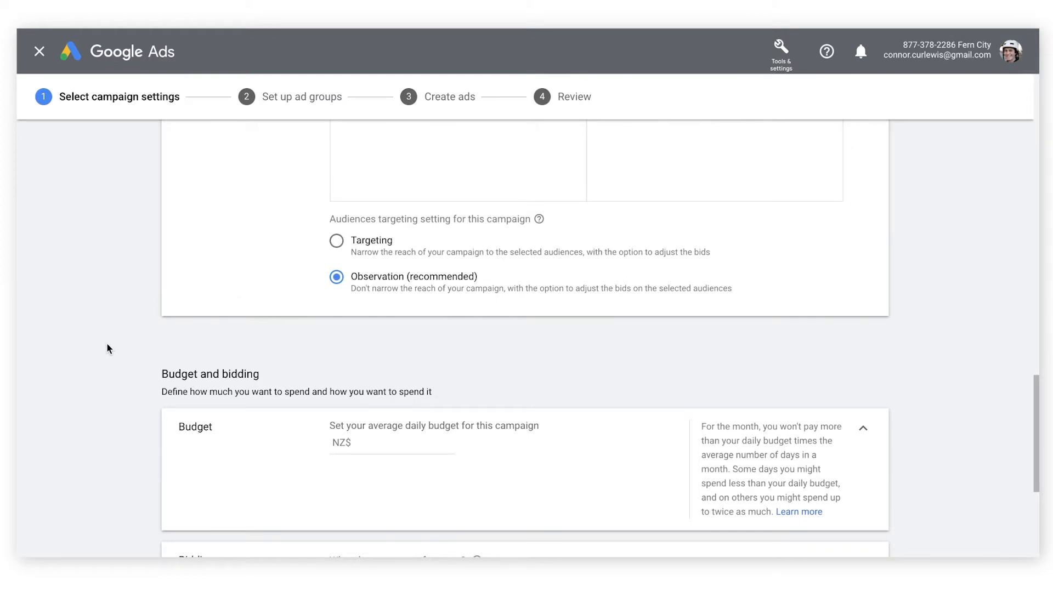
{"action": "scroll", "coordinate": [106, 344], "scroll_direction": "down", "scroll_amount": 4}
{"action": "left_click", "coordinate": [400, 235]}
{"action": "type", "text": "0.20"}
{"action": "left_click", "coordinate": [129, 321]}
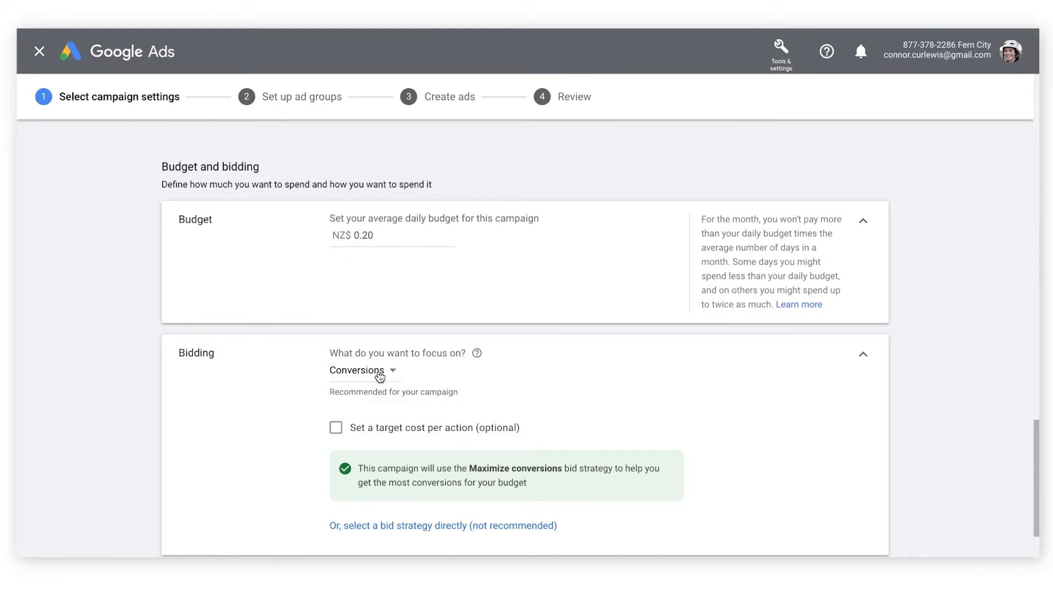
Review the available focus options for the campaign's bidding.
{"action": "left_click", "coordinate": [380, 377]}
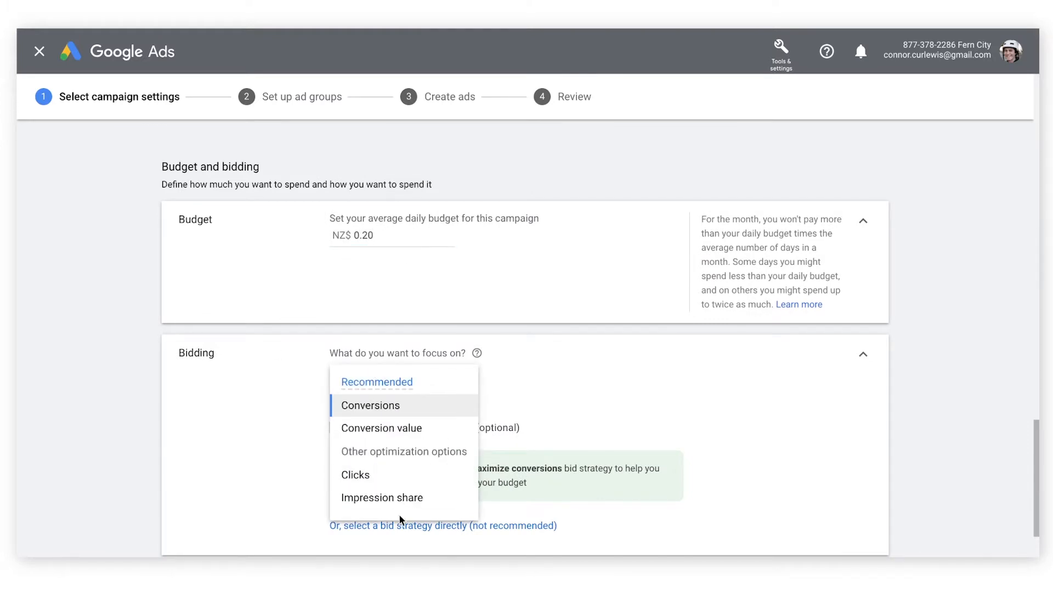
{"action": "left_click", "coordinate": [194, 454]}
Add the existing Merch Store and Video sitelink extensions to the campaign.
{"action": "scroll", "coordinate": [194, 448], "scroll_direction": "down", "scroll_amount": 5}
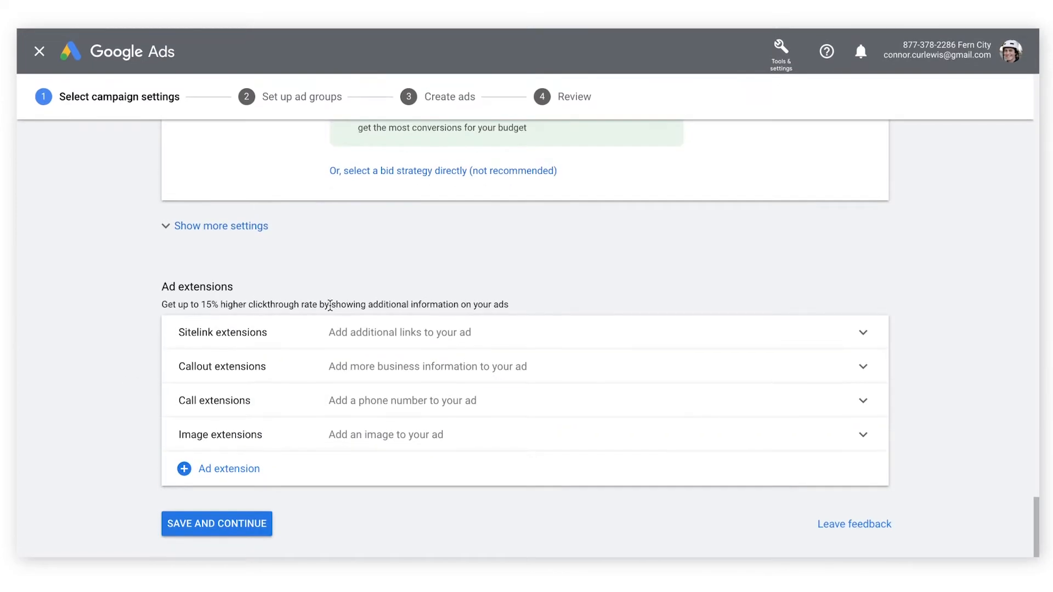
{"action": "left_click", "coordinate": [328, 340]}
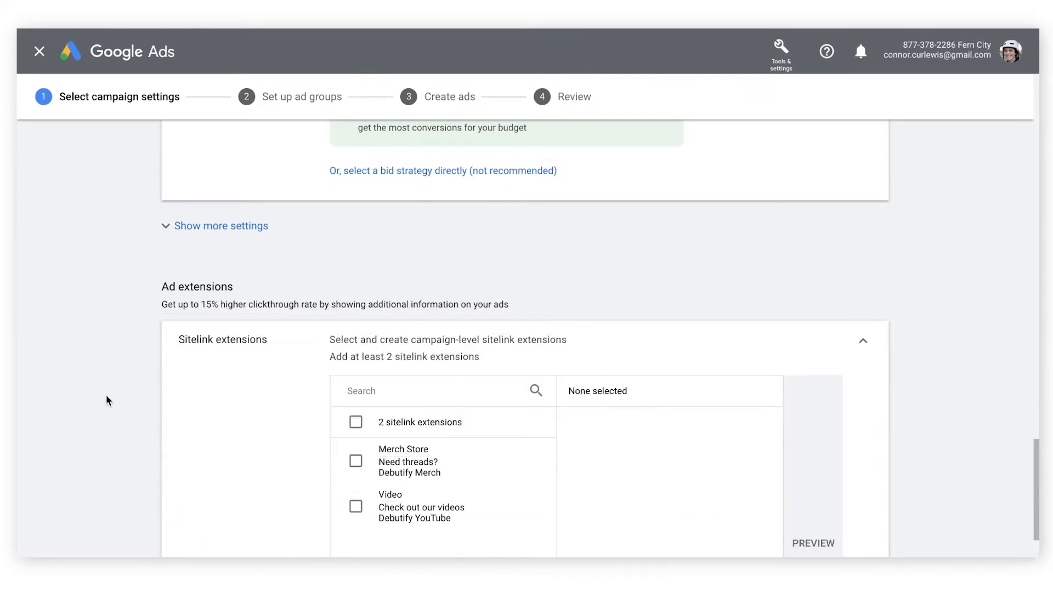
{"action": "scroll", "coordinate": [89, 409], "scroll_direction": "down", "scroll_amount": 2}
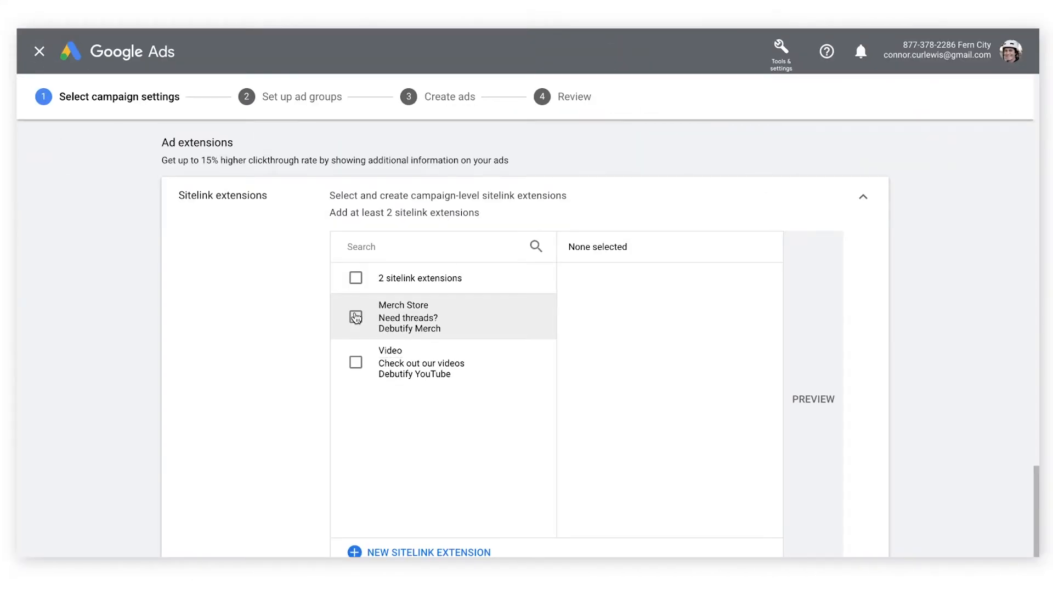
{"action": "left_click", "coordinate": [356, 318]}
{"action": "left_click", "coordinate": [356, 364]}
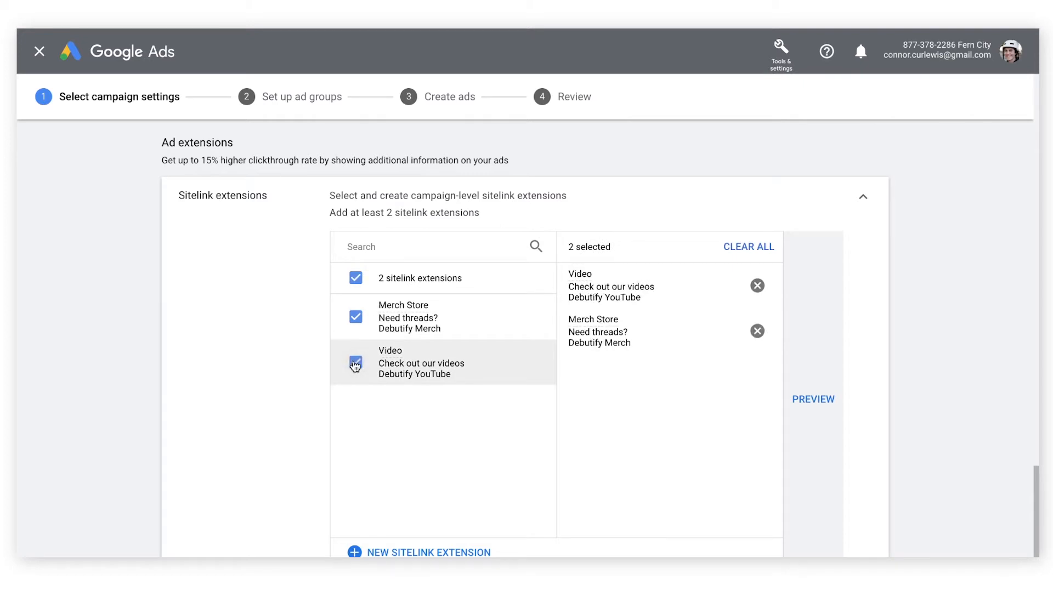
Create a new sitelink with the text Merch Store and the description lines "Need new threads?" and "Pick up some new threads".
{"action": "left_click", "coordinate": [381, 553]}
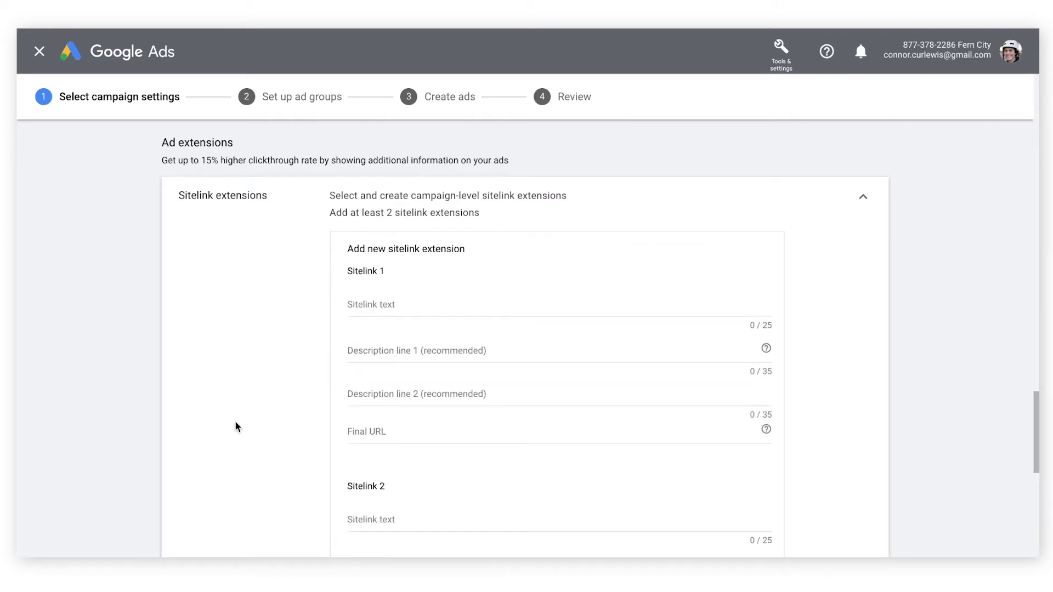
{"action": "left_click", "coordinate": [414, 310]}
{"action": "type", "text": "Merch Store"}
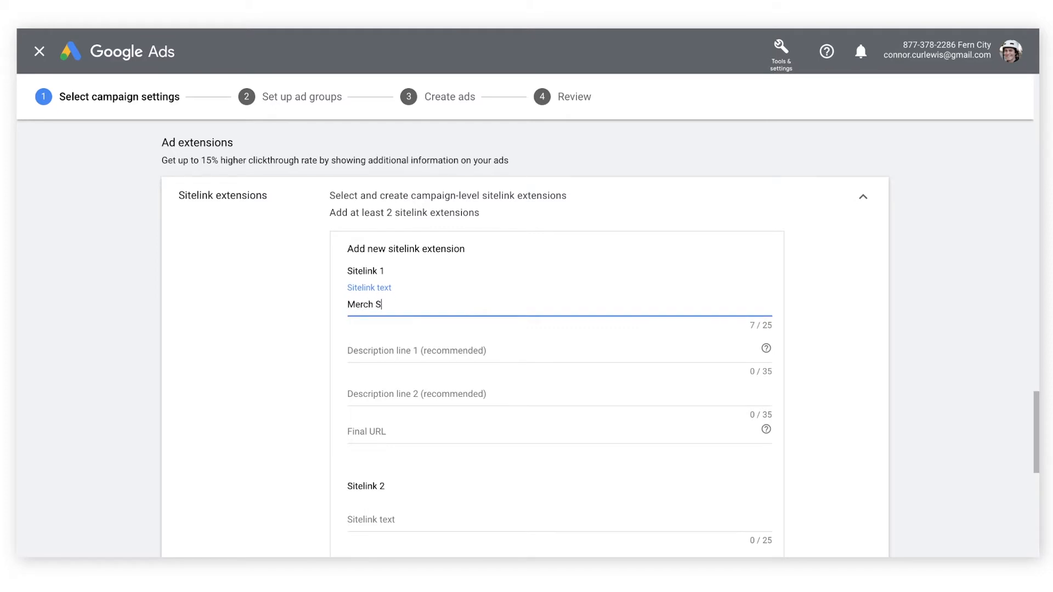
{"action": "key", "text": "Tab"}
{"action": "type", "text": "Merch Stor"}
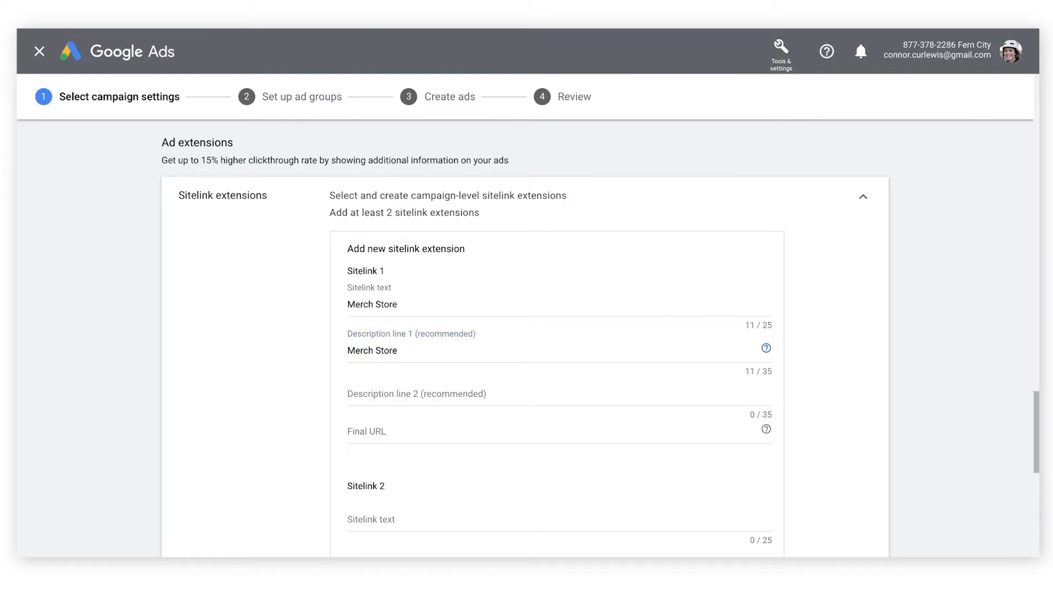
{"action": "left_click", "coordinate": [400, 393]}
{"action": "type", "text": "Pick up some new threads"}
{"action": "triple_click", "coordinate": [426, 354]}
{"action": "type", "text": "Need new threads?"}
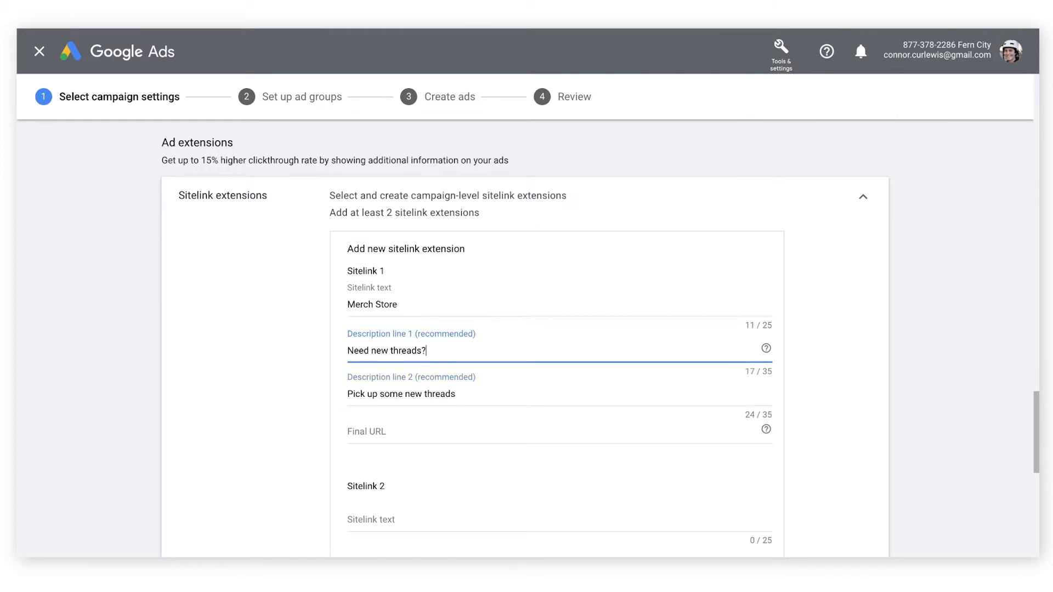
{"action": "left_click", "coordinate": [372, 428]}
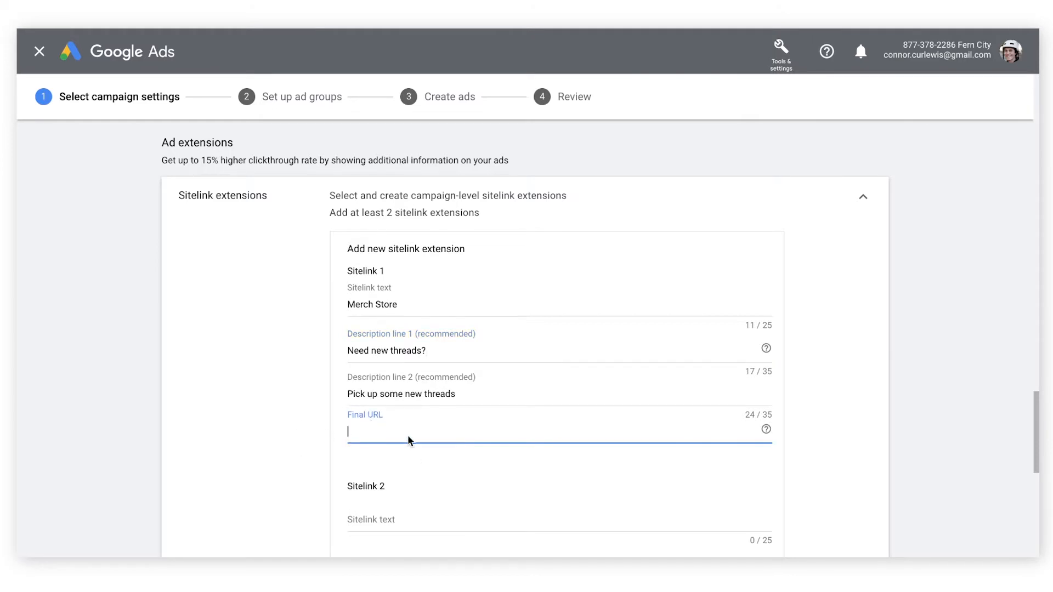
{"action": "type", "text": "https://debutifymerch.com/"}
{"action": "left_click", "coordinate": [271, 434]}
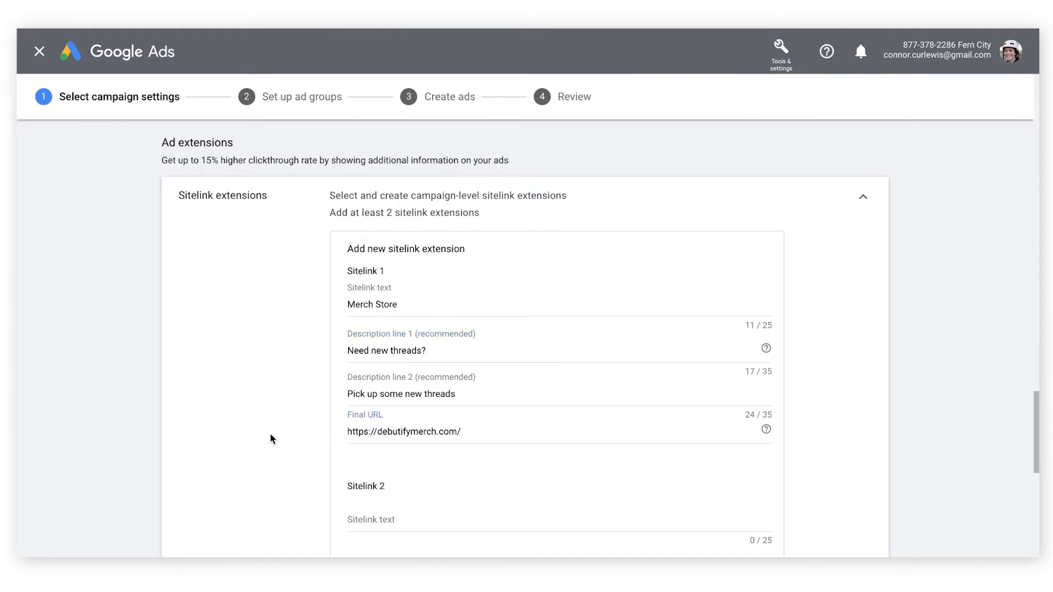
Fill in the second sitelink with the text YouTube Channel and the description lines "Learn with Debutify" and "Soak up Ecom Knowledge".
{"action": "scroll", "coordinate": [271, 439], "scroll_direction": "down", "scroll_amount": 4}
{"action": "left_click", "coordinate": [420, 307]}
{"action": "type", "text": "YouTube Channel"}
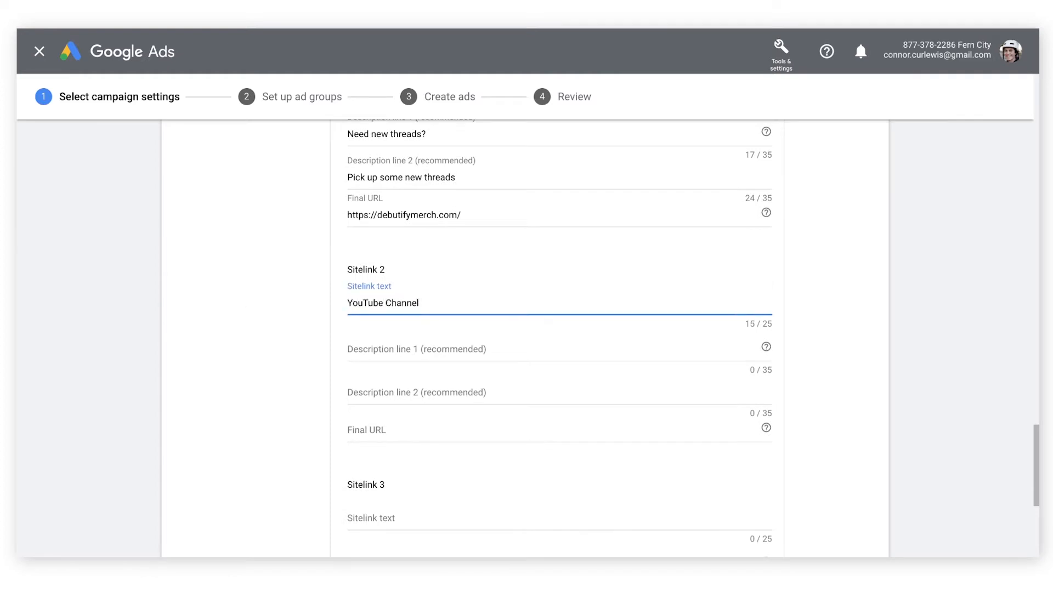
{"action": "key", "text": "Tab"}
{"action": "type", "text": "Learn with Debutify"}
{"action": "key", "text": "Tab"}
{"action": "type", "text": "Soak up Ecom Knowledge"}
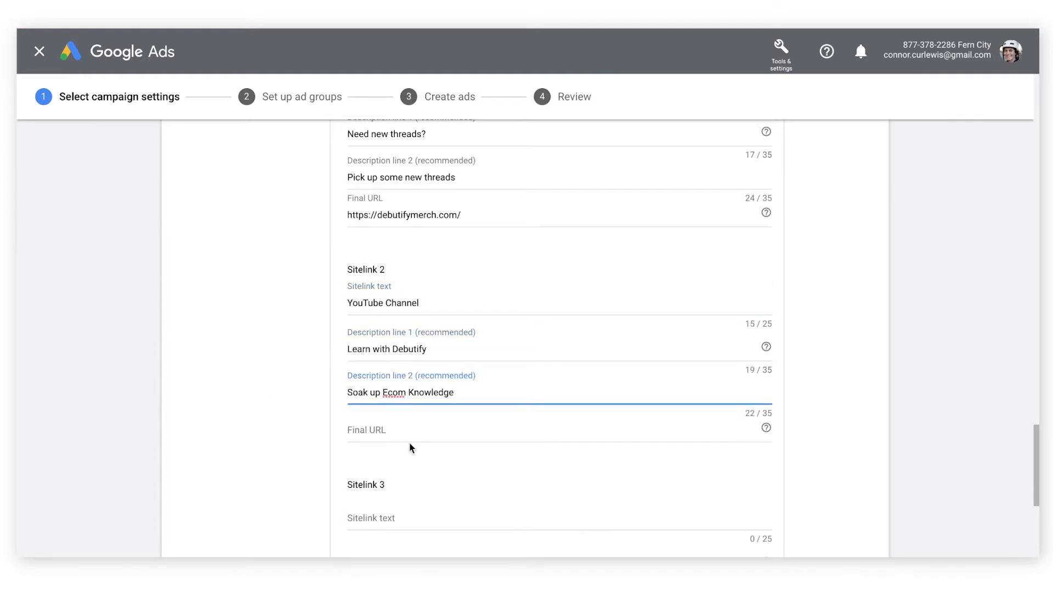
{"action": "key", "text": "Tab"}
{"action": "type", "text": "https://www.youtube.com/c/DebutifyVideos"}
{"action": "scroll", "coordinate": [258, 435], "scroll_direction": "down", "scroll_amount": 10}
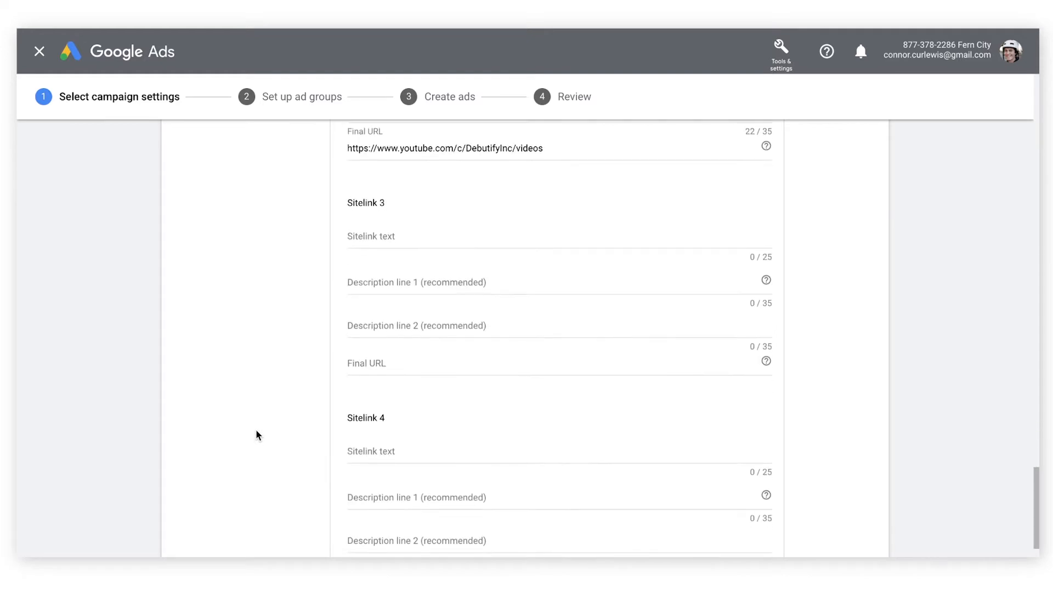
{"action": "left_click", "coordinate": [372, 472]}
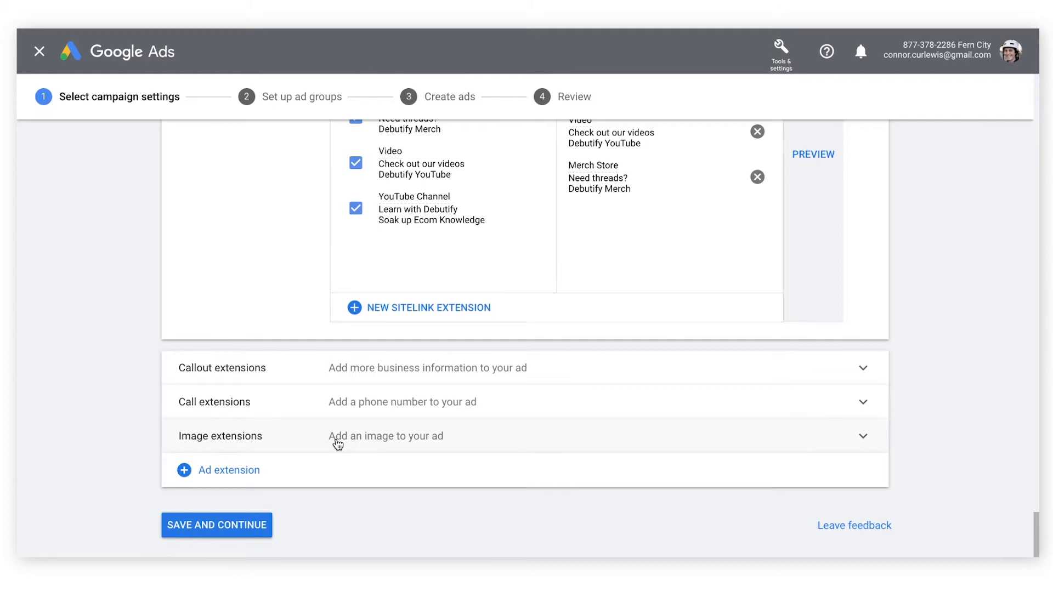
Save the campaign settings and name the ad group Debutify Display Test.
{"action": "left_click", "coordinate": [170, 522]}
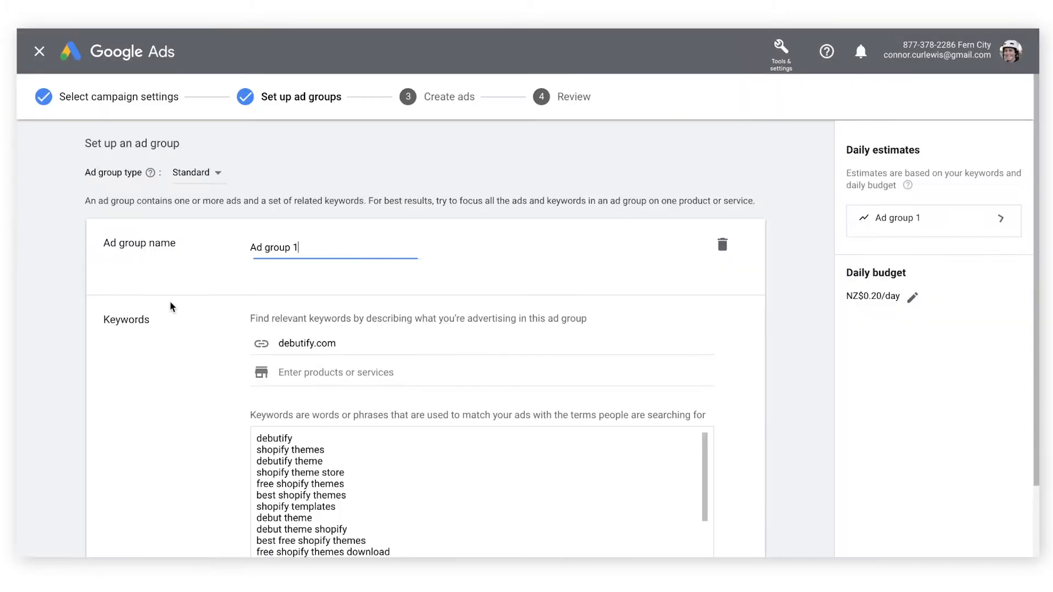
{"action": "triple_click", "coordinate": [319, 281]}
{"action": "type", "text": "Debutify De"}
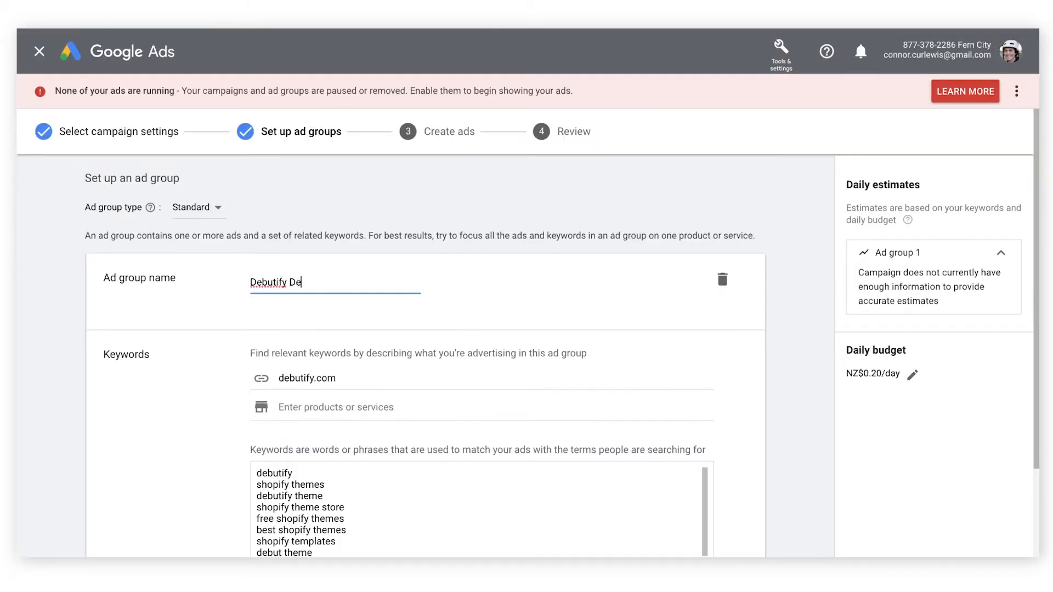
{"action": "key", "text": "BackSpace"}
{"action": "type", "text": "isplay Test"}
{"action": "scroll", "coordinate": [396, 347], "scroll_direction": "down", "scroll_amount": 3}
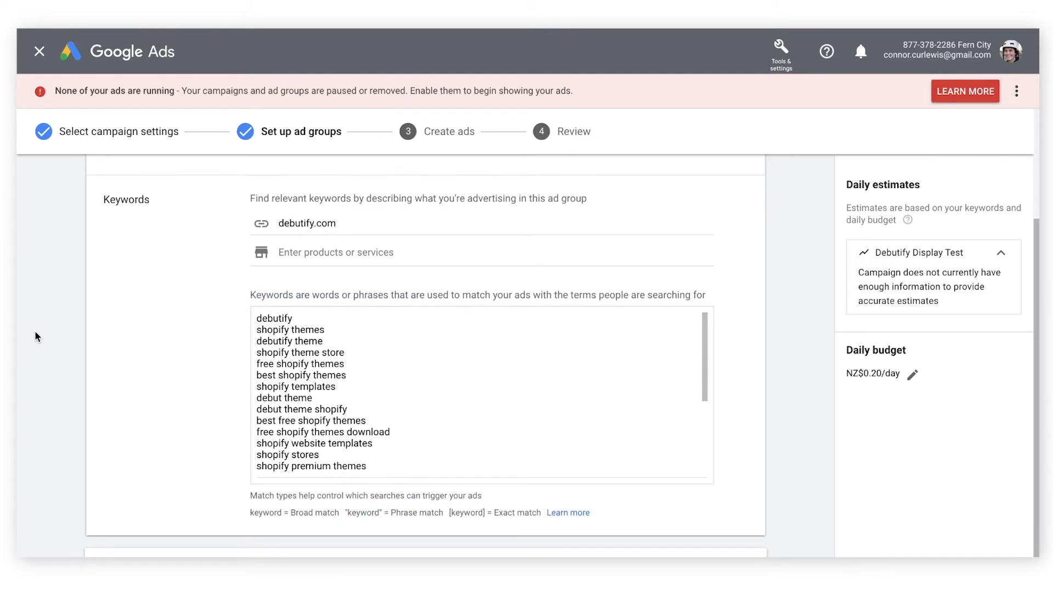
{"action": "scroll", "coordinate": [370, 339], "scroll_direction": "down", "scroll_amount": 5}
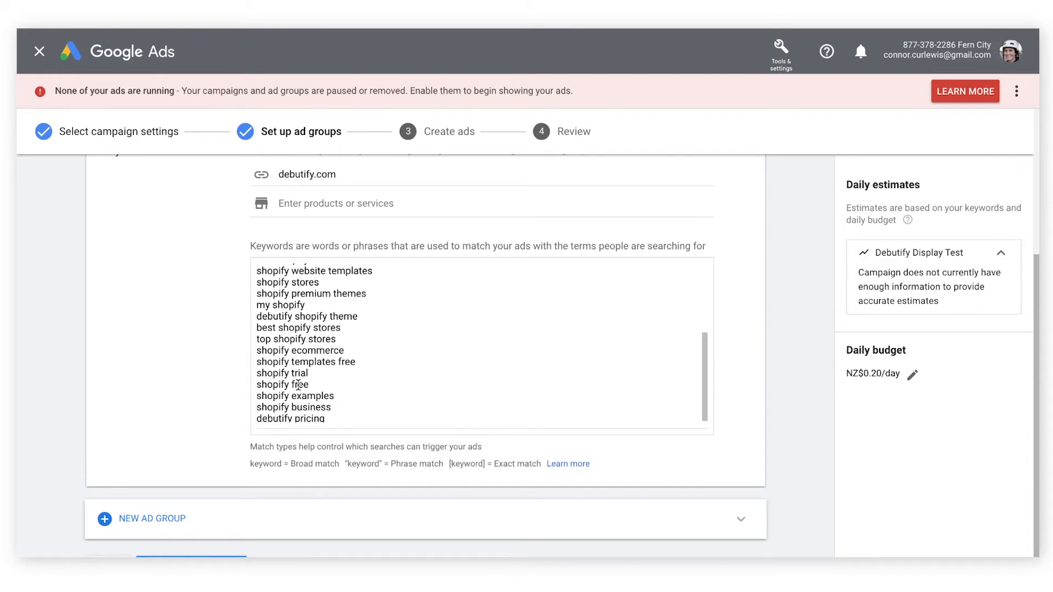
{"action": "scroll", "coordinate": [311, 326], "scroll_direction": "up", "scroll_amount": 5}
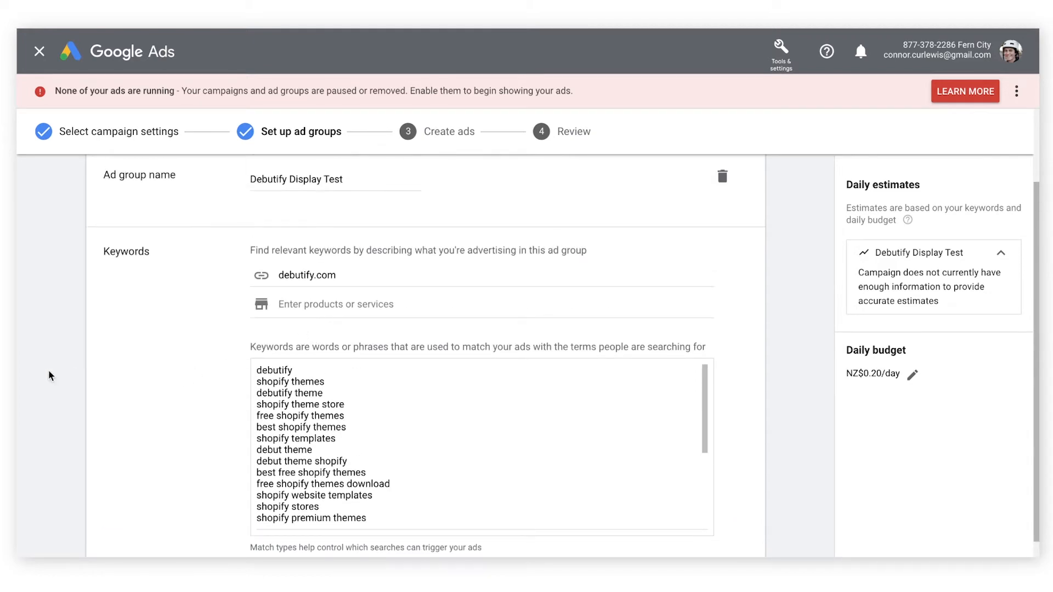
{"action": "scroll", "coordinate": [49, 376], "scroll_direction": "down", "scroll_amount": 2}
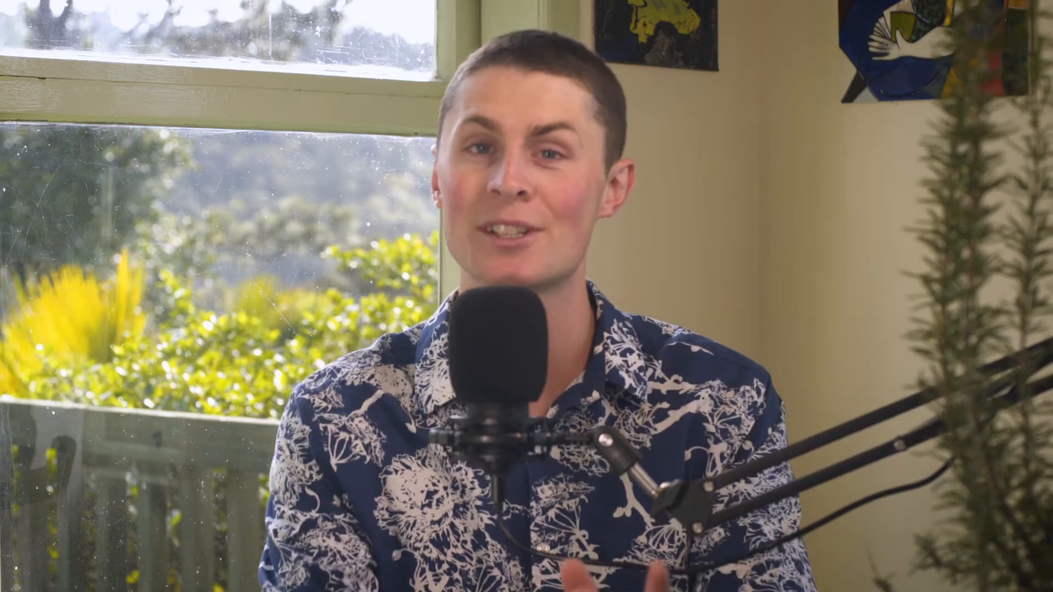
Examine the ad's suggested headline keywords, its four filled-in headlines and the ad preview.
{"action": "scroll", "coordinate": [54, 294], "scroll_direction": "down", "scroll_amount": 5}
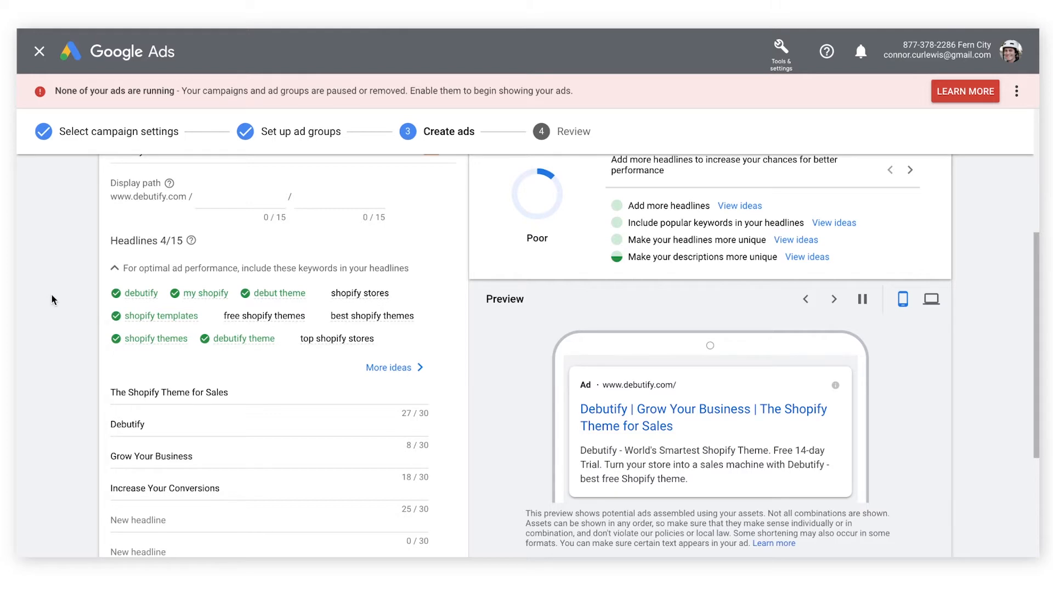
{"action": "scroll", "coordinate": [51, 295], "scroll_direction": "up", "scroll_amount": 1}
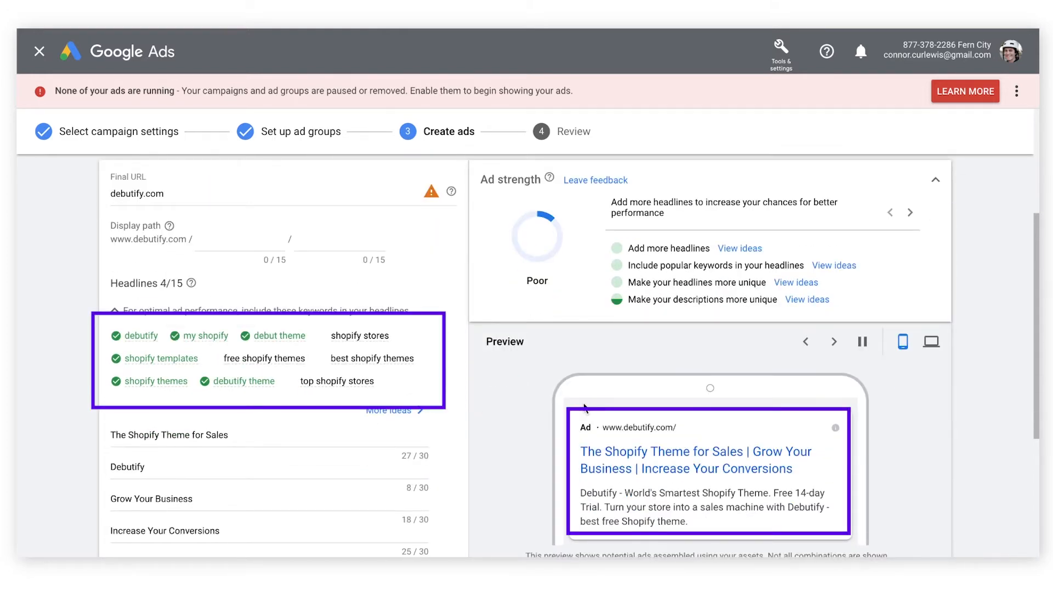
{"action": "scroll", "coordinate": [222, 446], "scroll_direction": "down", "scroll_amount": 1}
{"action": "left_click", "coordinate": [223, 377]}
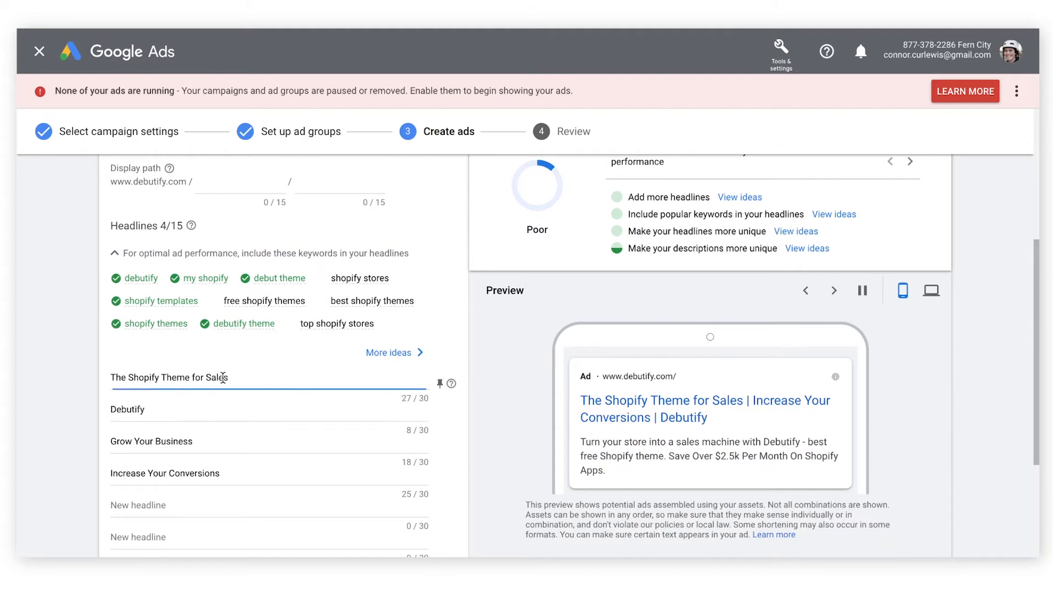
{"action": "left_click", "coordinate": [204, 407]}
{"action": "left_click", "coordinate": [207, 440]}
{"action": "left_click", "coordinate": [233, 474]}
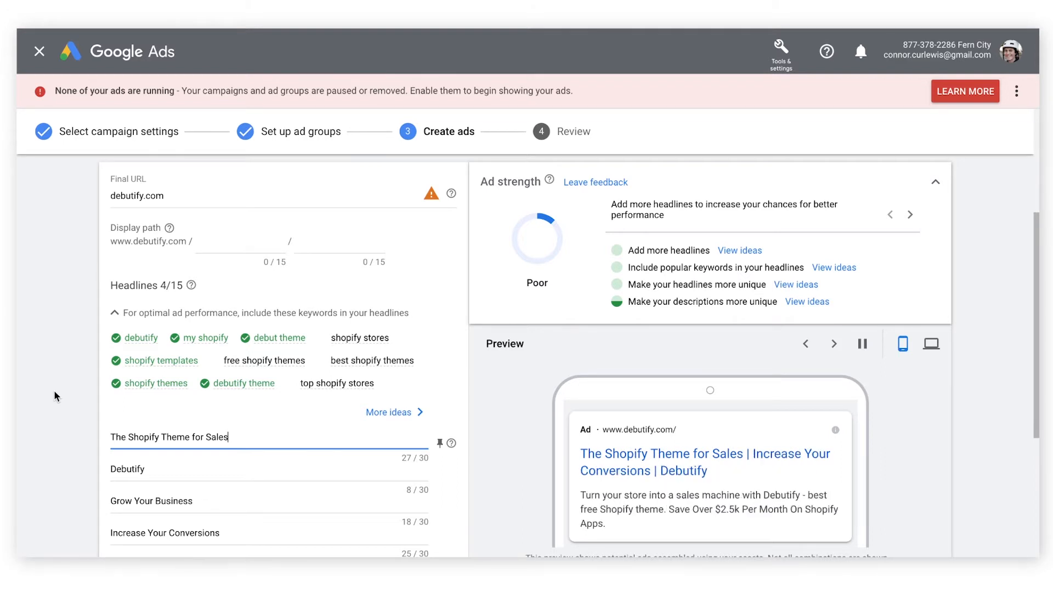
Save the ad with its existing headlines and descriptions and continue to the campaign review.
{"action": "scroll", "coordinate": [54, 391], "scroll_direction": "down", "scroll_amount": 1}
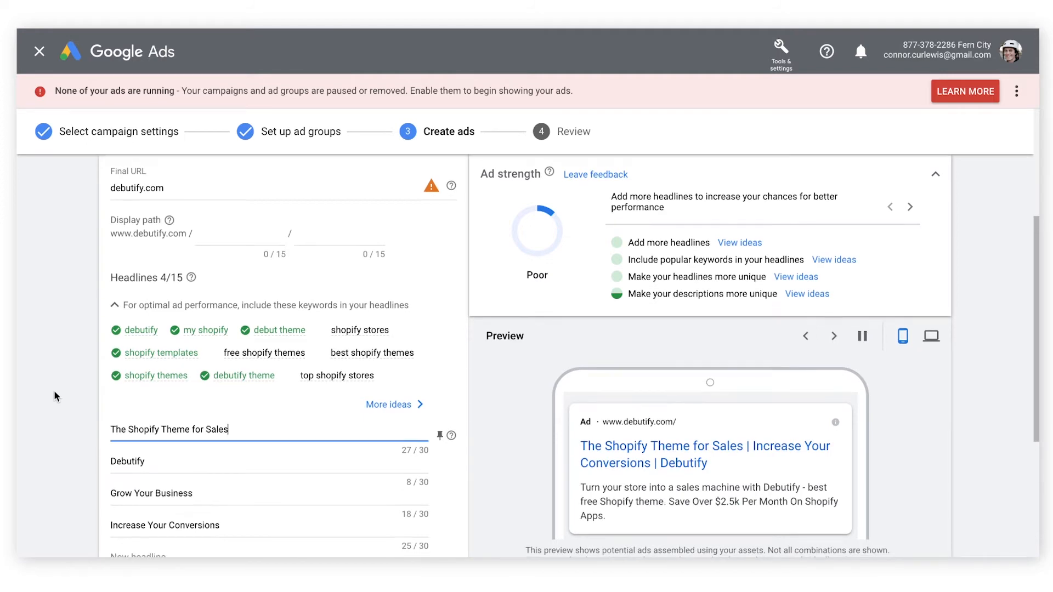
{"action": "scroll", "coordinate": [53, 391], "scroll_direction": "up", "scroll_amount": 1}
{"action": "scroll", "coordinate": [54, 391], "scroll_direction": "down", "scroll_amount": 1}
{"action": "scroll", "coordinate": [54, 391], "scroll_direction": "down", "scroll_amount": 7}
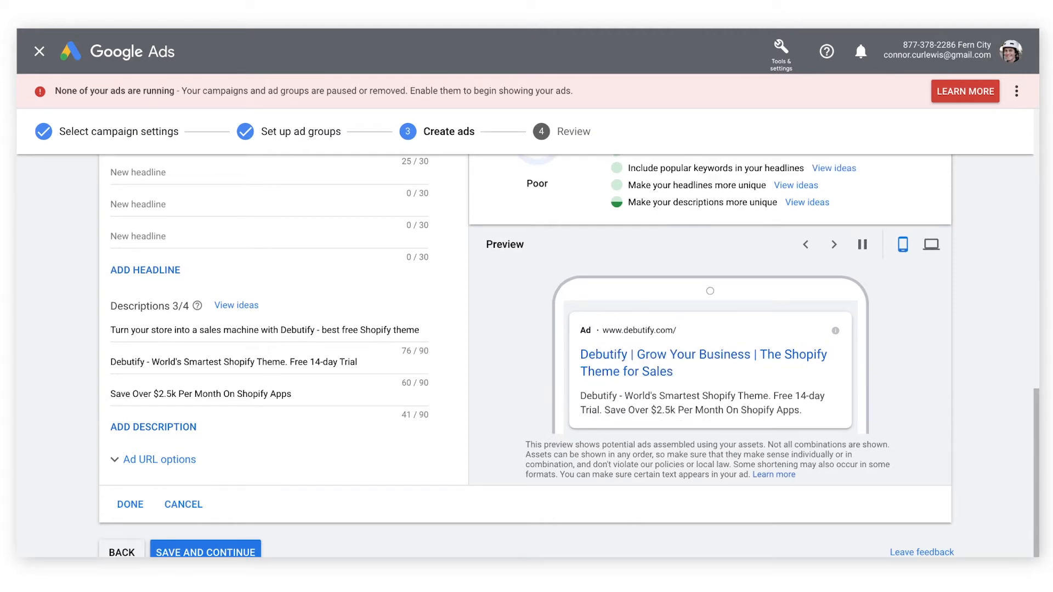
{"action": "left_click", "coordinate": [227, 552]}
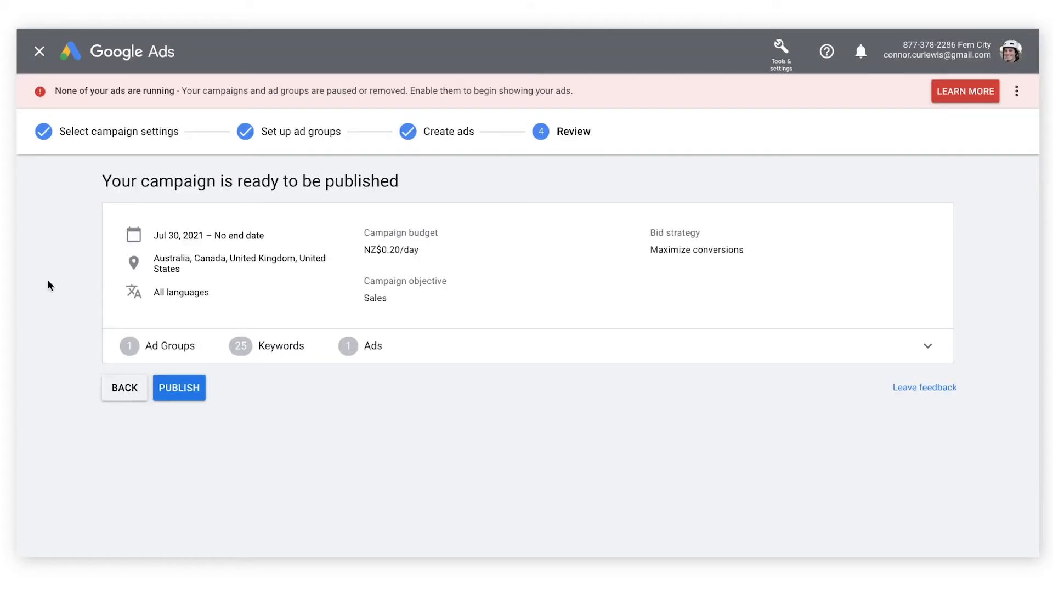